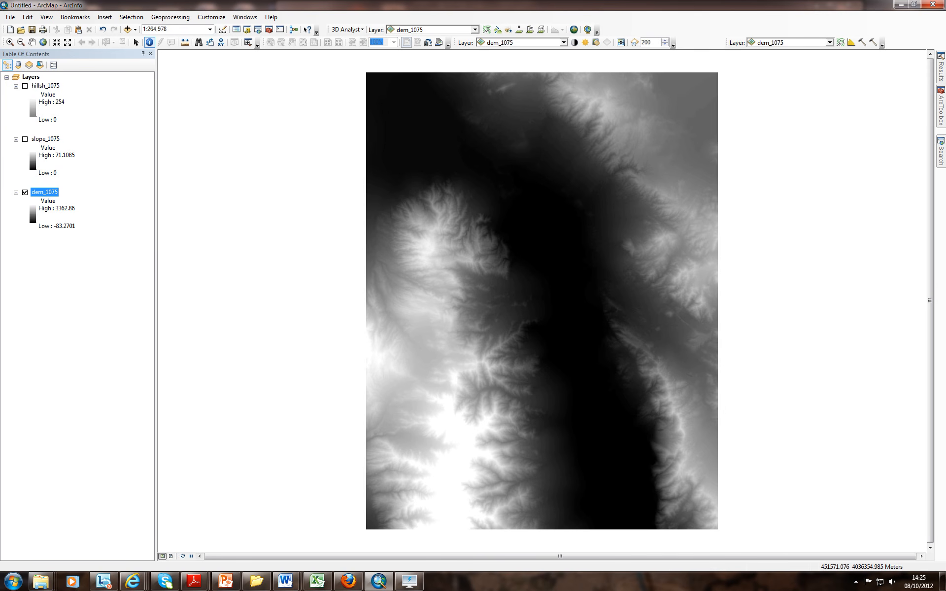
- Turn on the slope_1075 and hillsh_1075 layers so they draw over the elevation raster
right_click(46, 193)
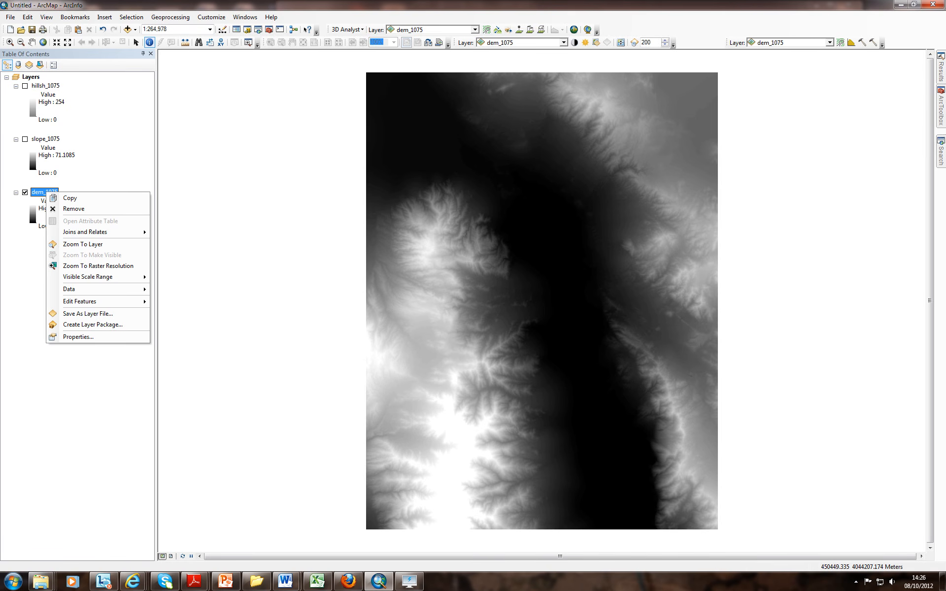
click(46, 139)
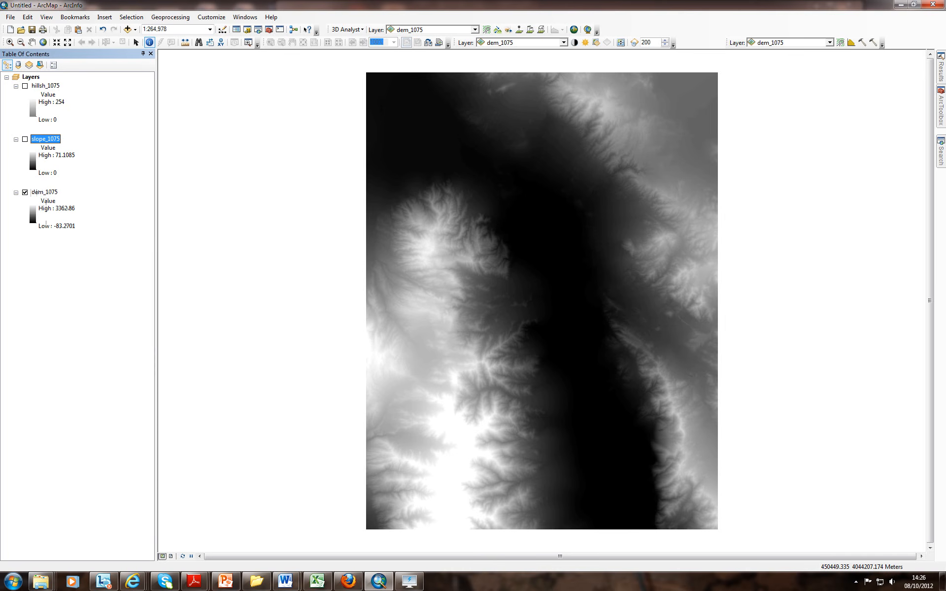
click(25, 139)
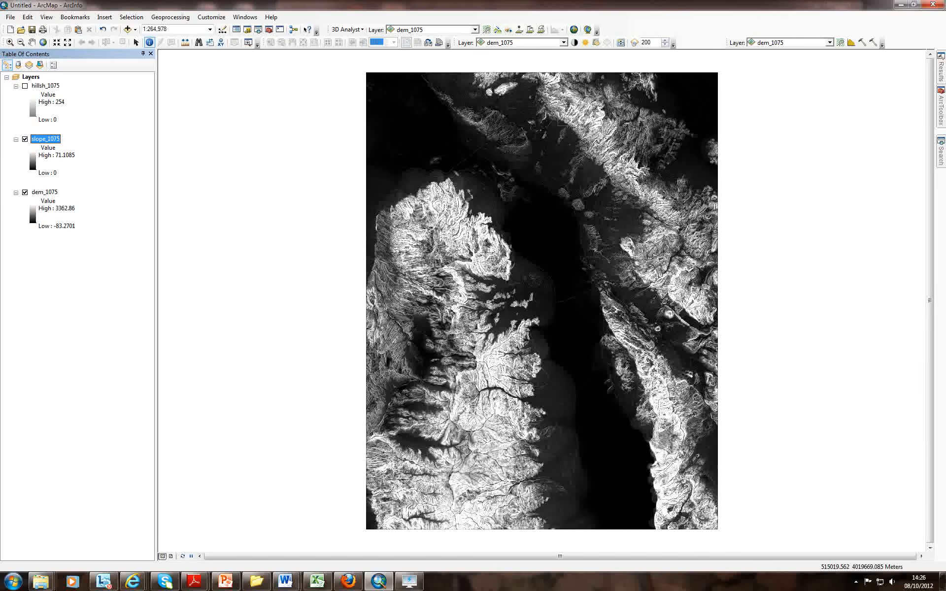
click(24, 86)
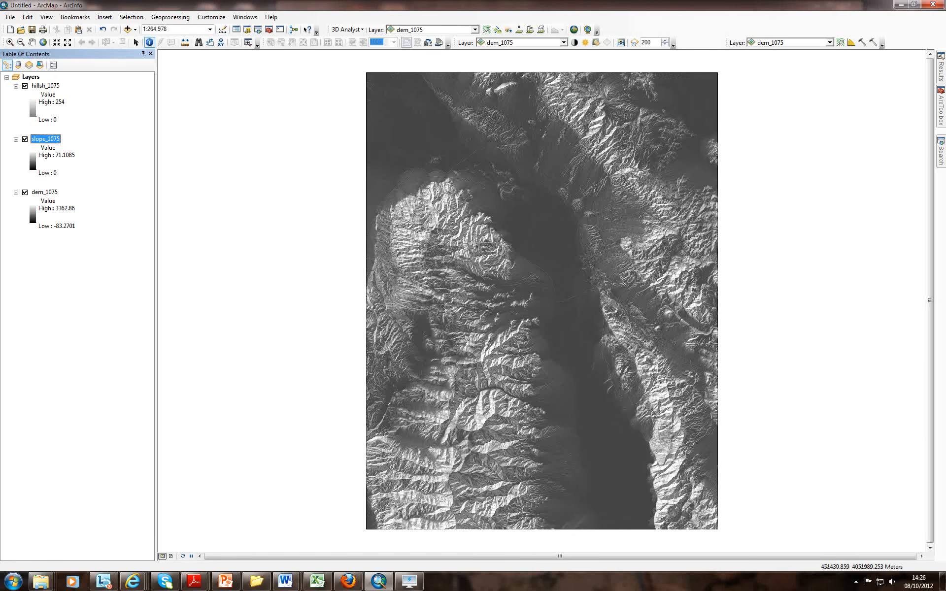
- Change the slope_1075 layer's color ramp to the red-yellow-green gradient
click(33, 161)
click(117, 193)
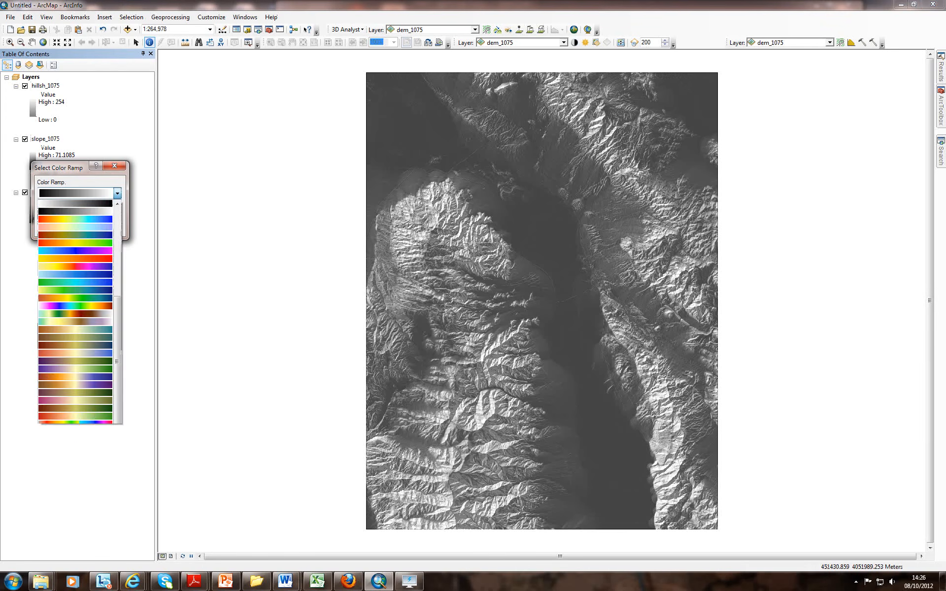
click(74, 247)
click(56, 227)
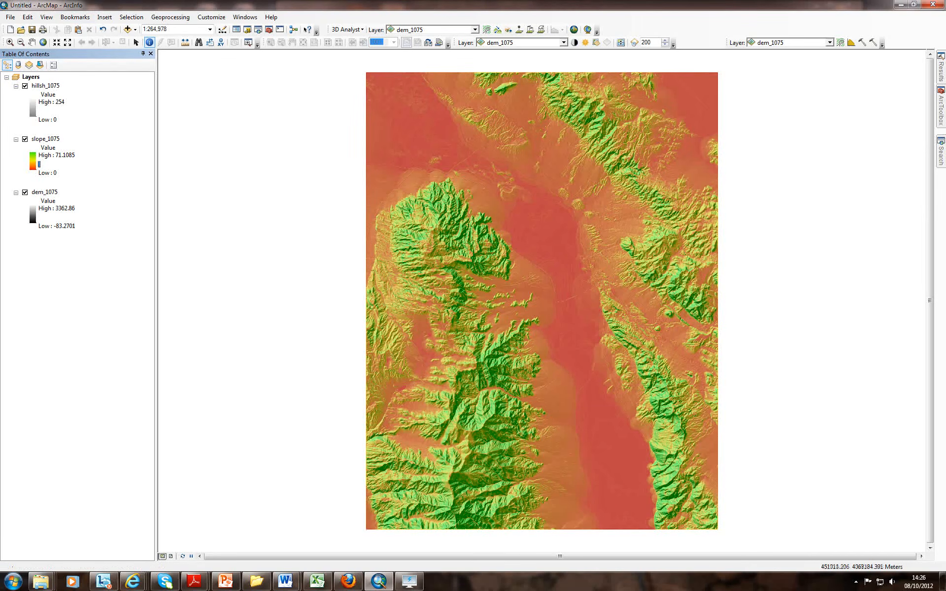
- Identify the slope_1075 pixel values at a series of points along the flat valley floor
click(595, 411)
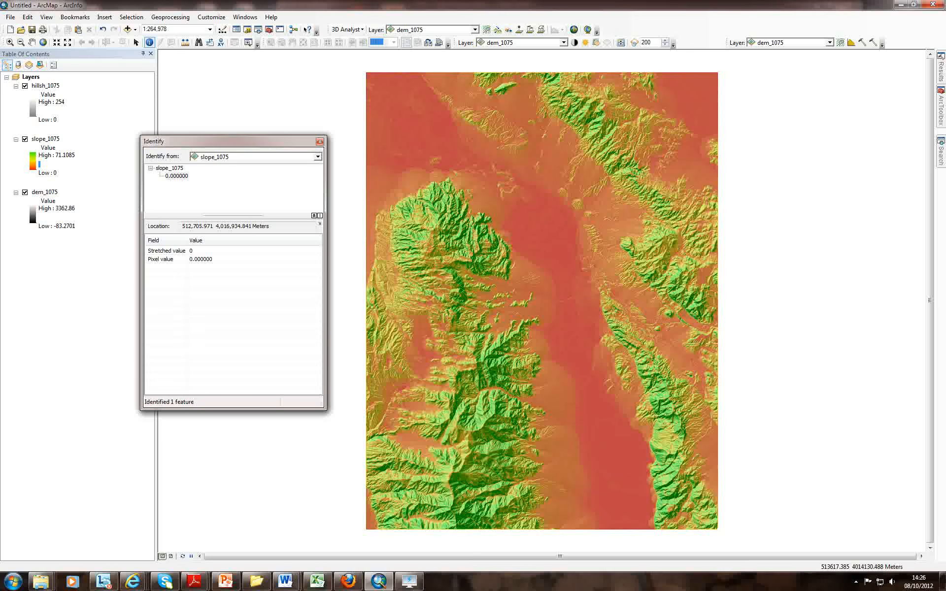
click(592, 434)
click(615, 454)
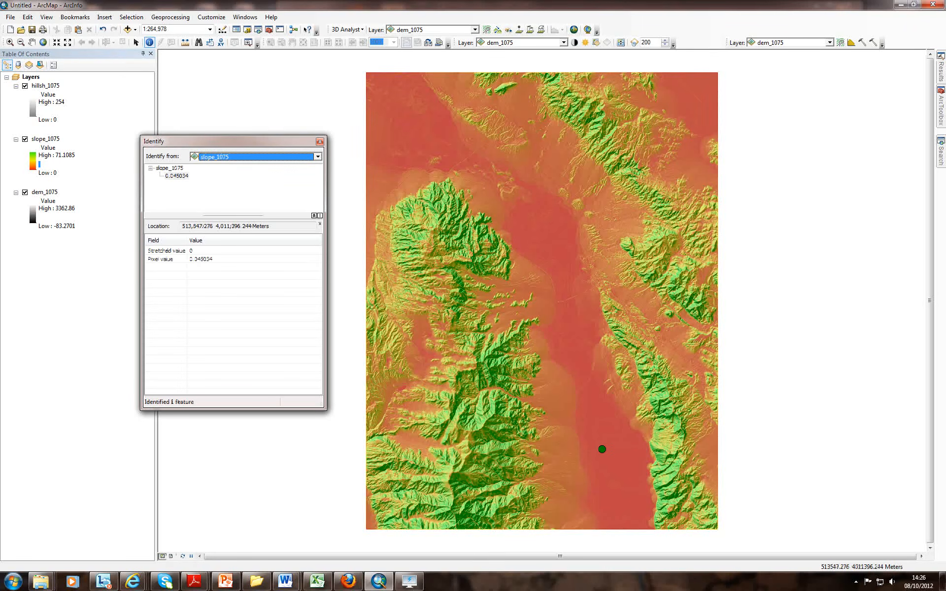
click(619, 464)
click(611, 468)
click(604, 451)
click(605, 434)
click(603, 417)
click(595, 389)
click(590, 375)
click(578, 355)
click(566, 328)
click(567, 298)
click(565, 289)
click(567, 279)
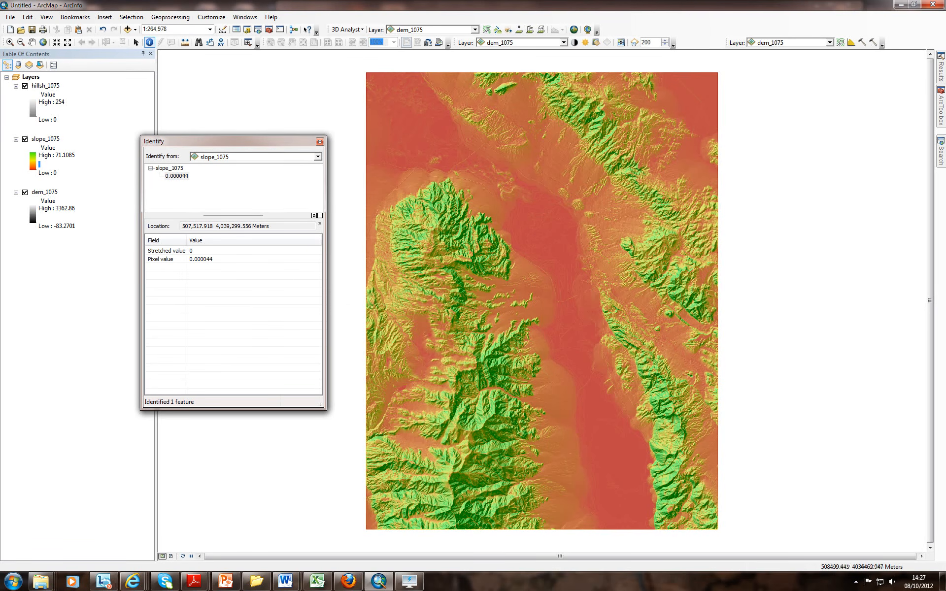
- Identify the slope pixel values across the gently sloping ground between the valley floor and the western mountain front
click(570, 384)
click(566, 391)
click(562, 396)
click(554, 397)
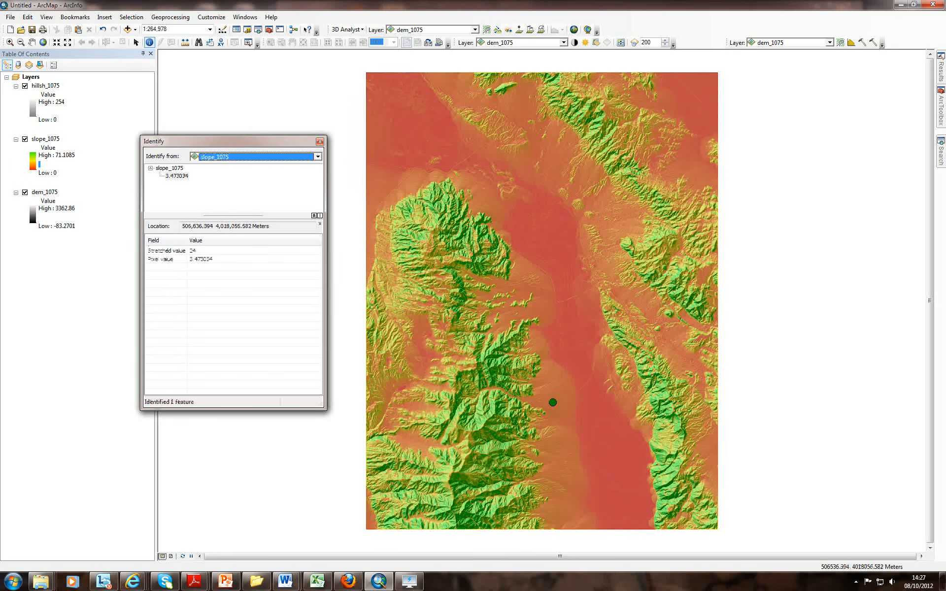
click(554, 403)
click(564, 407)
click(571, 400)
click(565, 395)
click(551, 398)
click(542, 400)
click(532, 399)
click(532, 398)
click(530, 400)
- Identify the slope pixel values at points within the western mountains, and close the Identify window
click(505, 327)
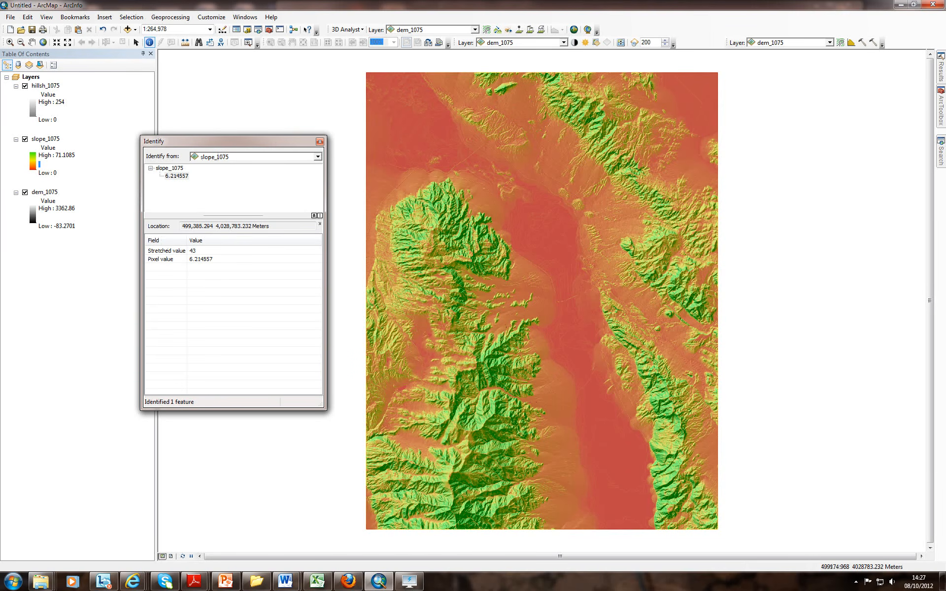
click(497, 327)
click(492, 320)
click(494, 408)
click(485, 424)
click(484, 430)
click(484, 436)
click(485, 436)
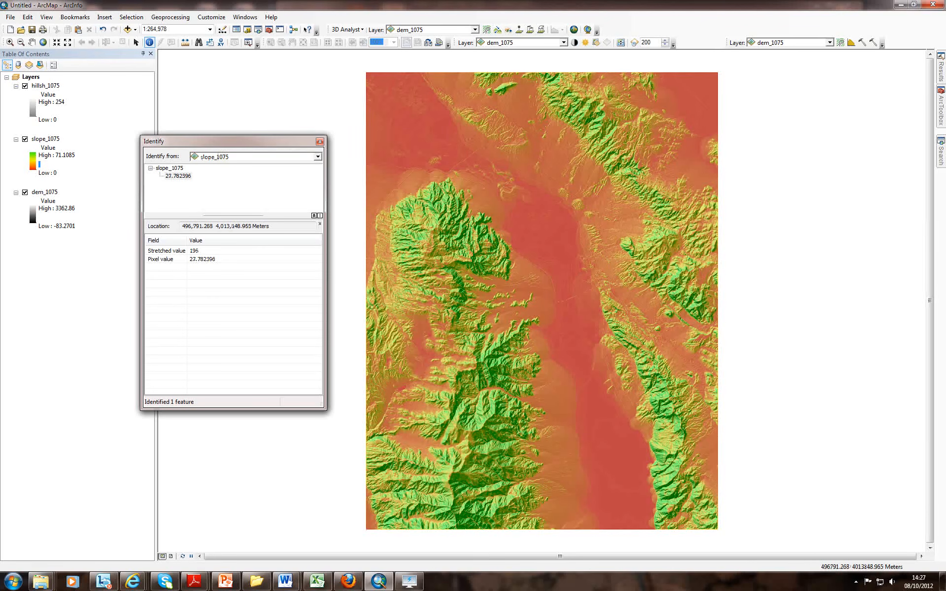
click(493, 456)
click(320, 141)
- Switch the slope_1075 layer's symbology to Classified with 3 classes
right_click(41, 139)
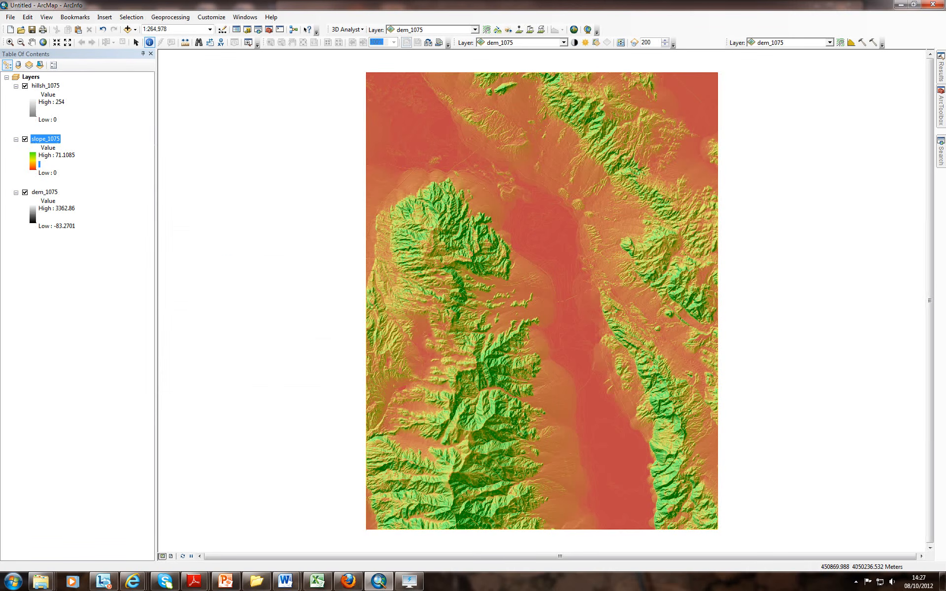
click(72, 282)
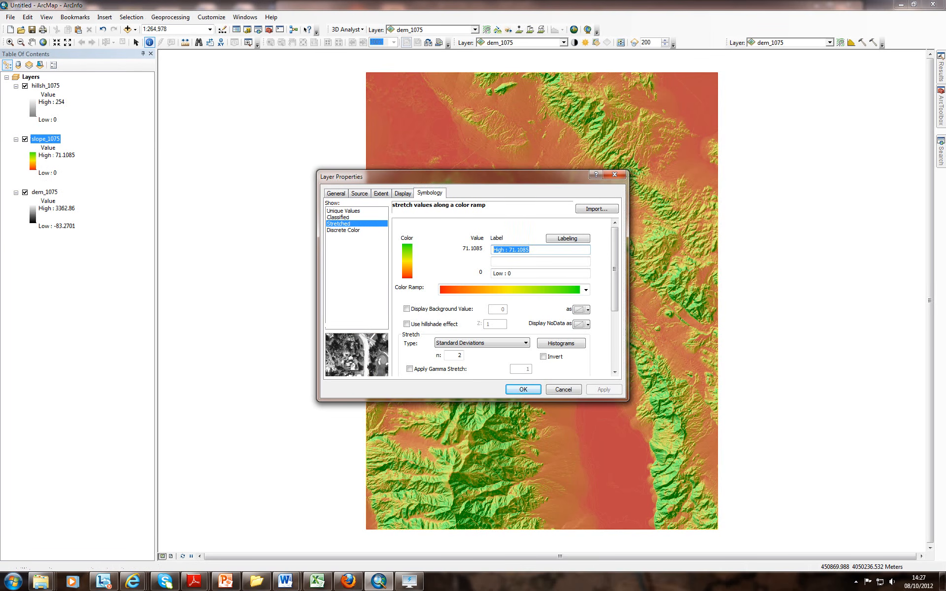
click(338, 218)
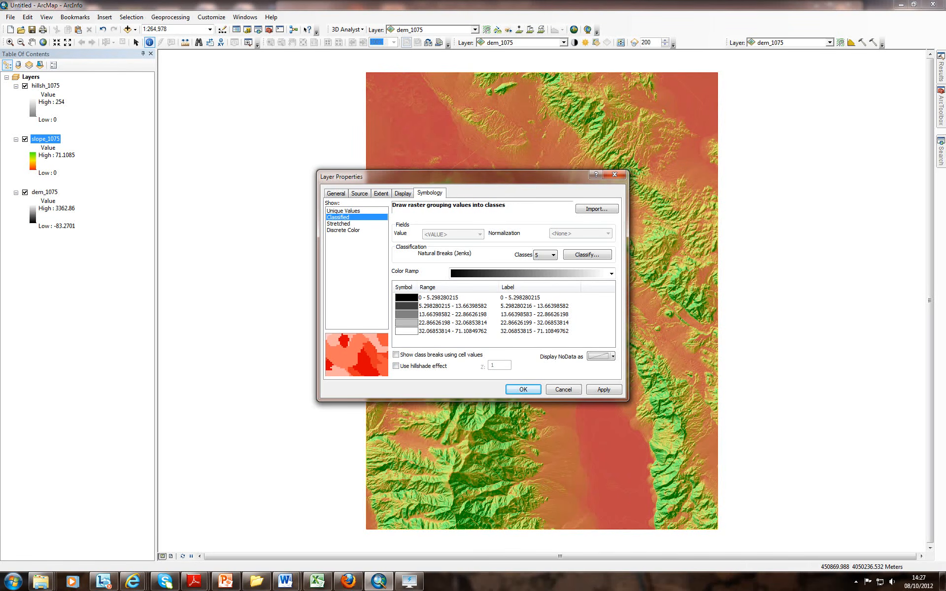
click(552, 255)
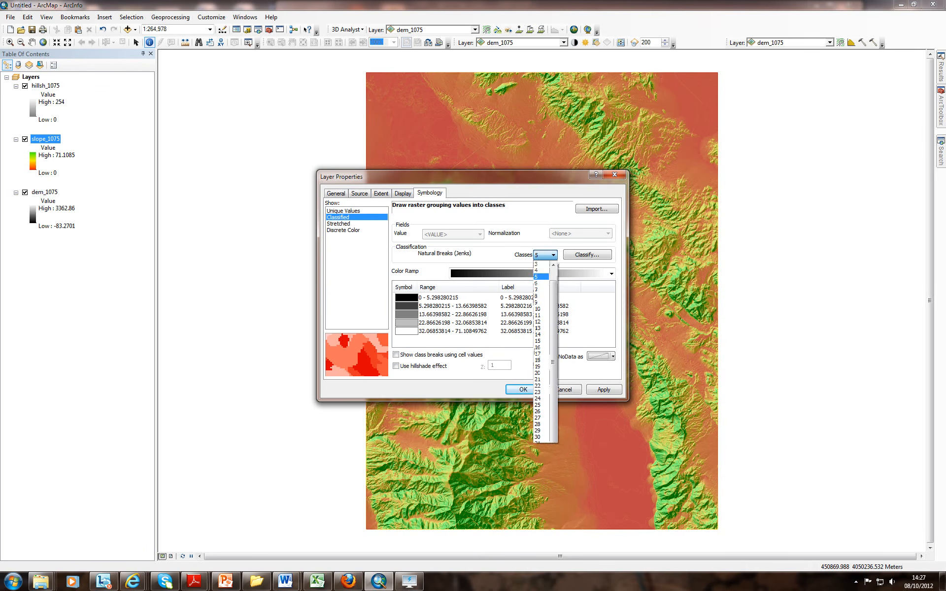
click(542, 264)
- Set the first two class break values of the slope classification to 1 and 7
click(588, 254)
click(593, 272)
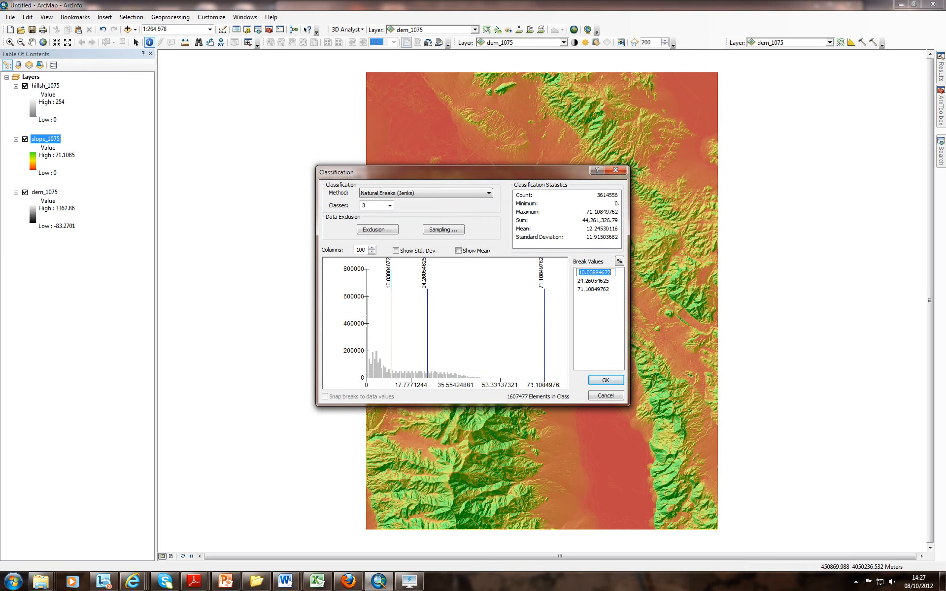
text(1)
key(Return)
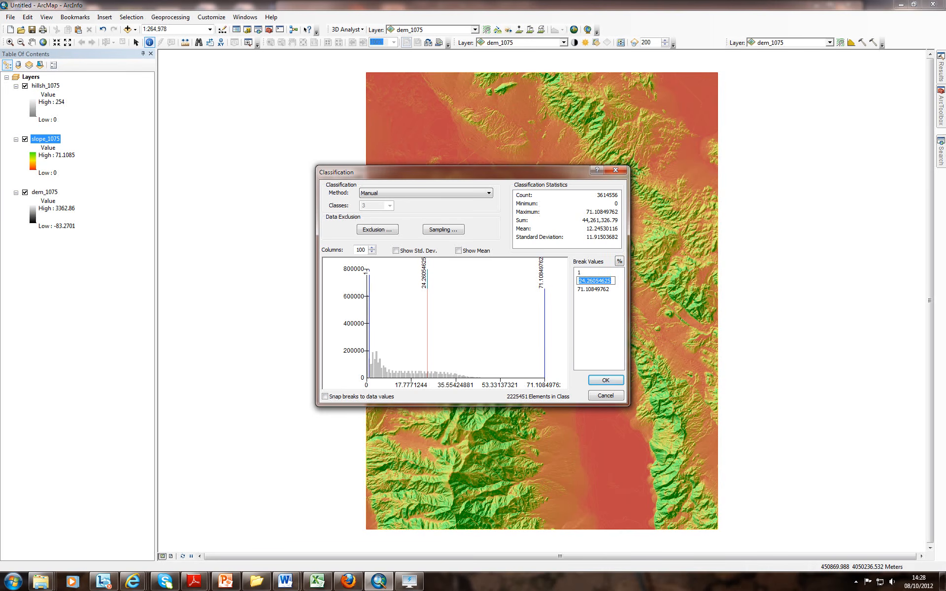
text(7)
key(Return)
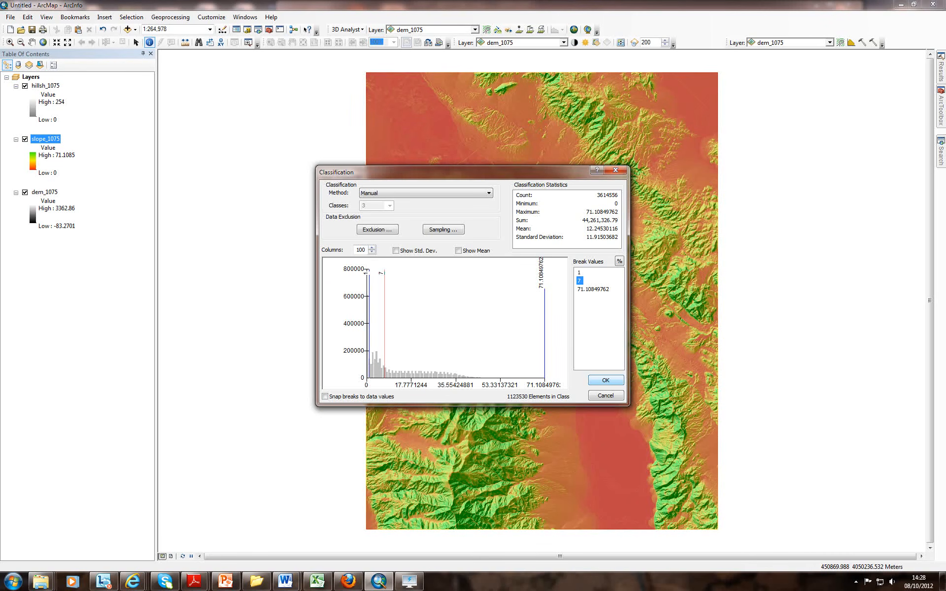
key(Return)
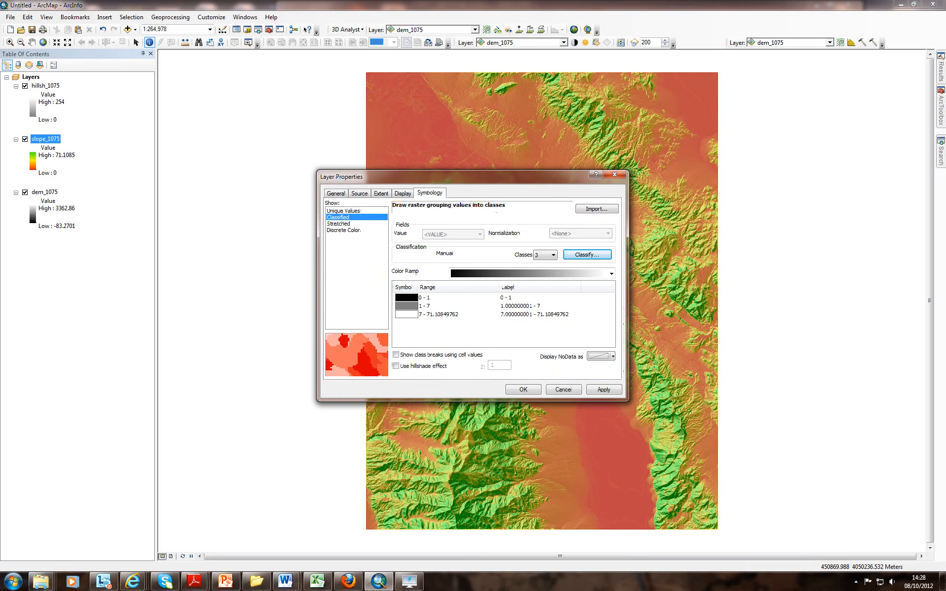
- Color the 0–1 slope class red, the 1–7 class orange and the class above 7 green, and apply the symbology
click(407, 298)
click(406, 298)
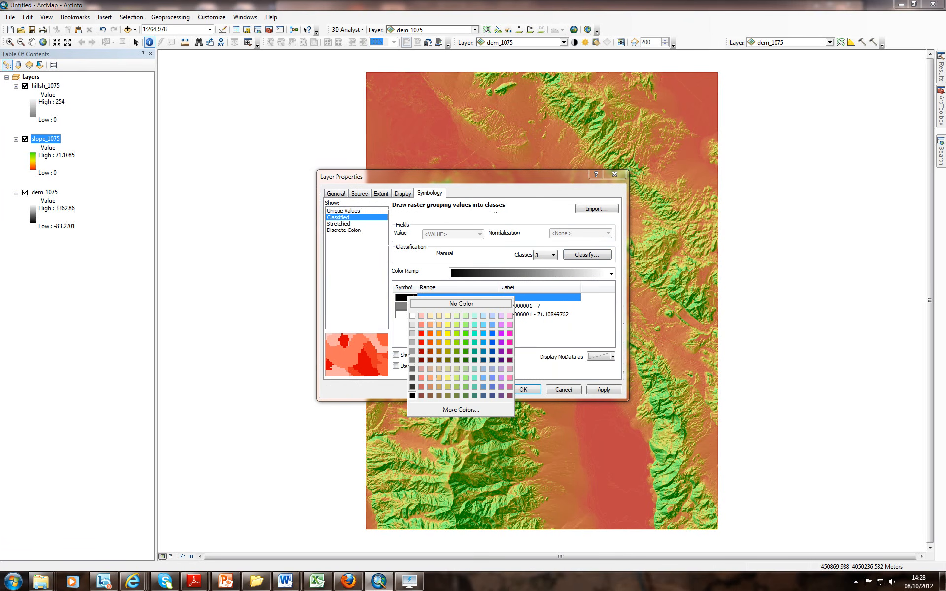
click(426, 332)
click(406, 306)
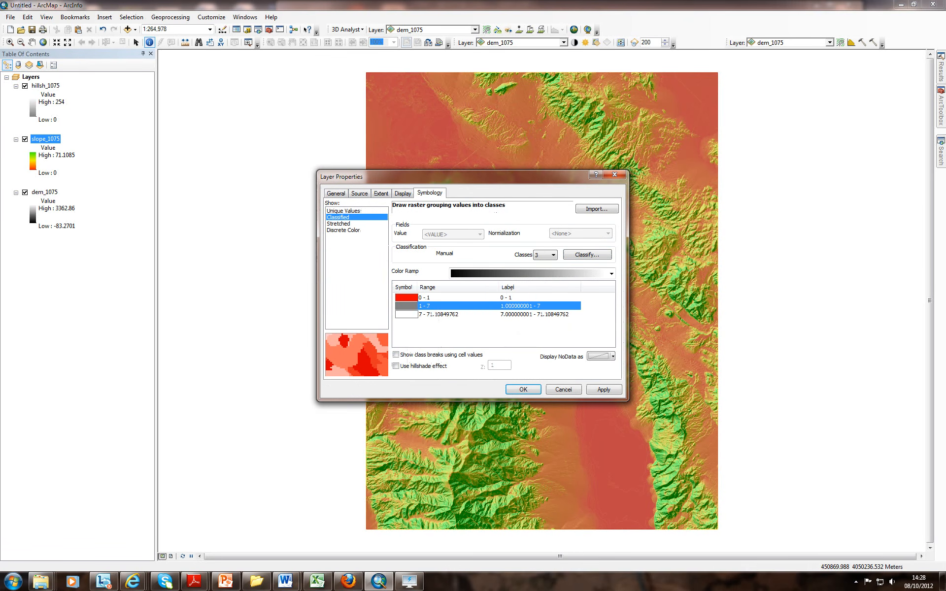
click(441, 353)
click(405, 315)
click(454, 351)
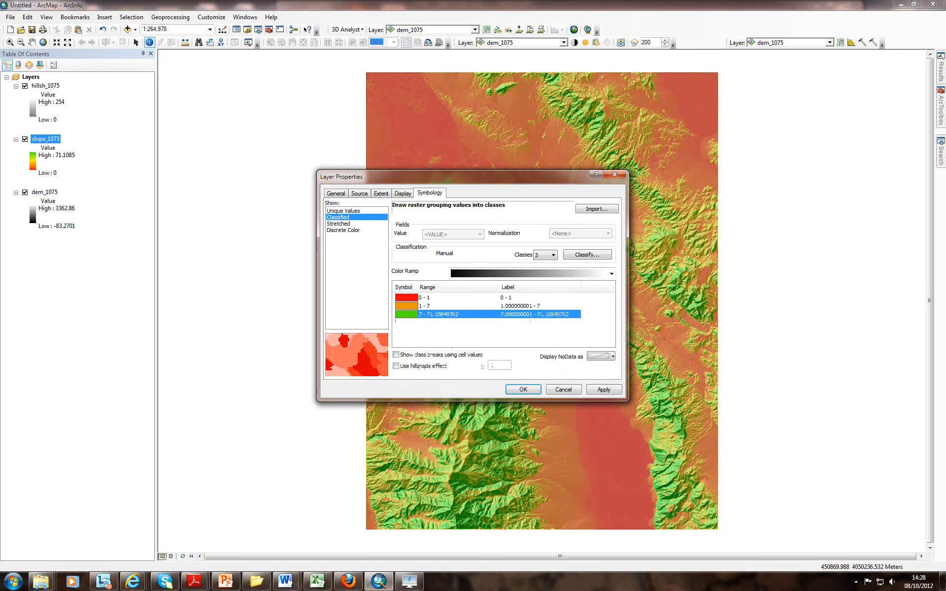
click(523, 389)
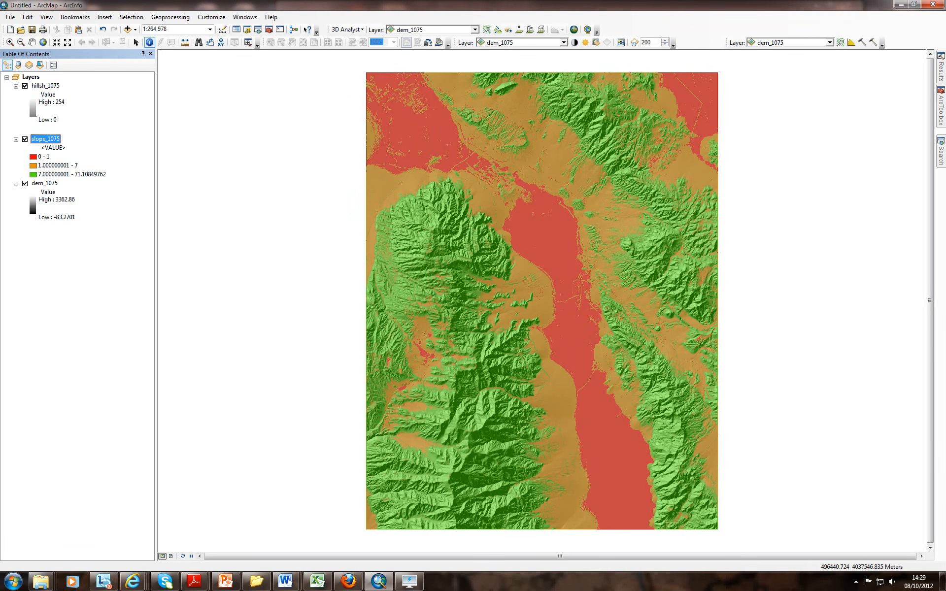
- Edit the slope_1075 classification and set the second class break value to 8
right_click(56, 139)
click(79, 287)
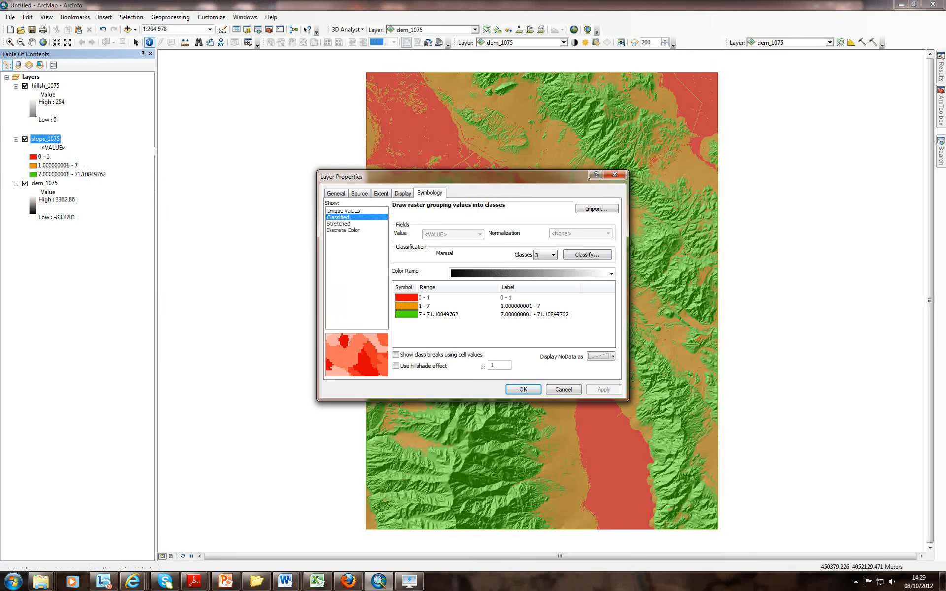
click(587, 255)
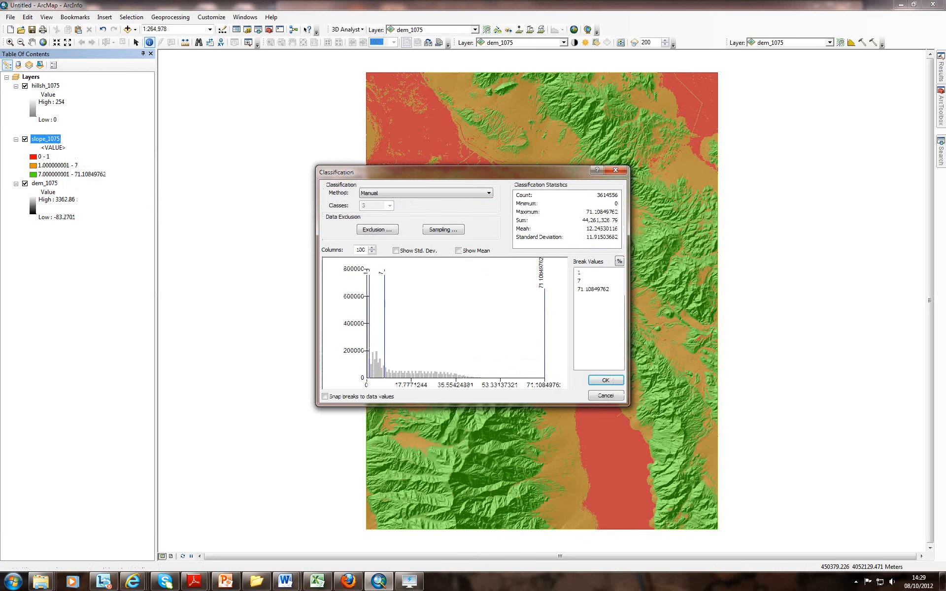
click(580, 281)
text(8)
key(Return)
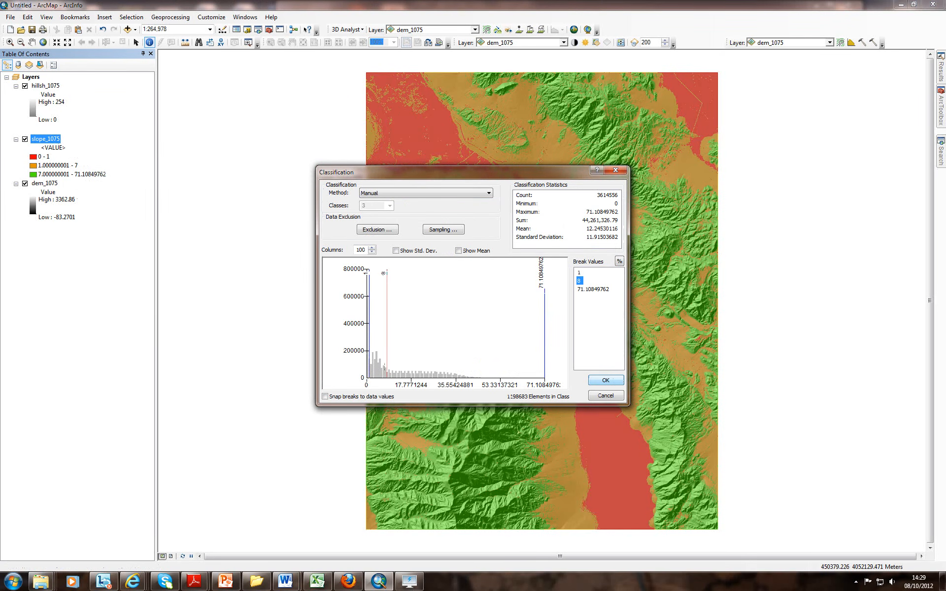
key(Return)
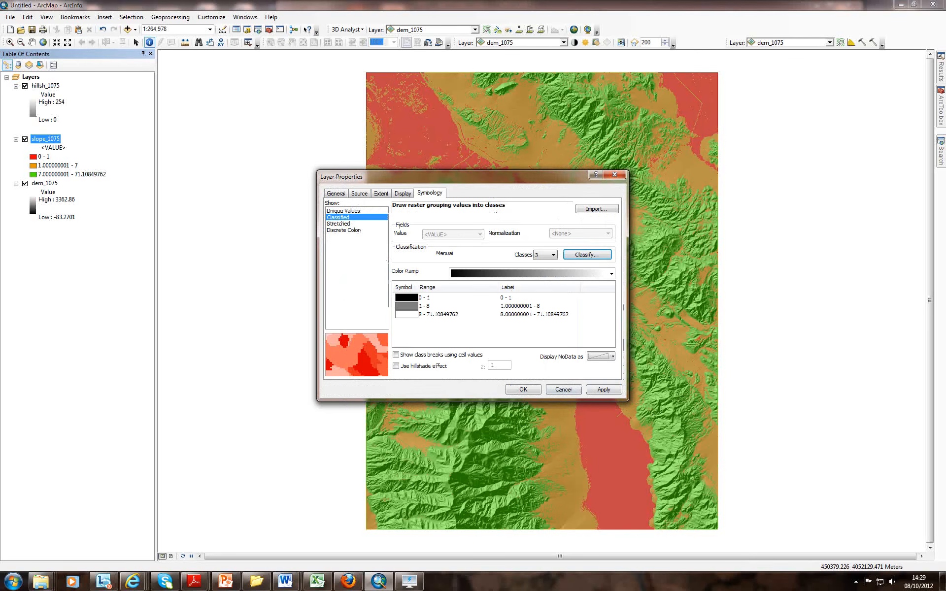
- Recolor the 0–1 slope class red, the 1–8 class orange and the class above 8 green, and apply the symbology
click(407, 298)
click(407, 298)
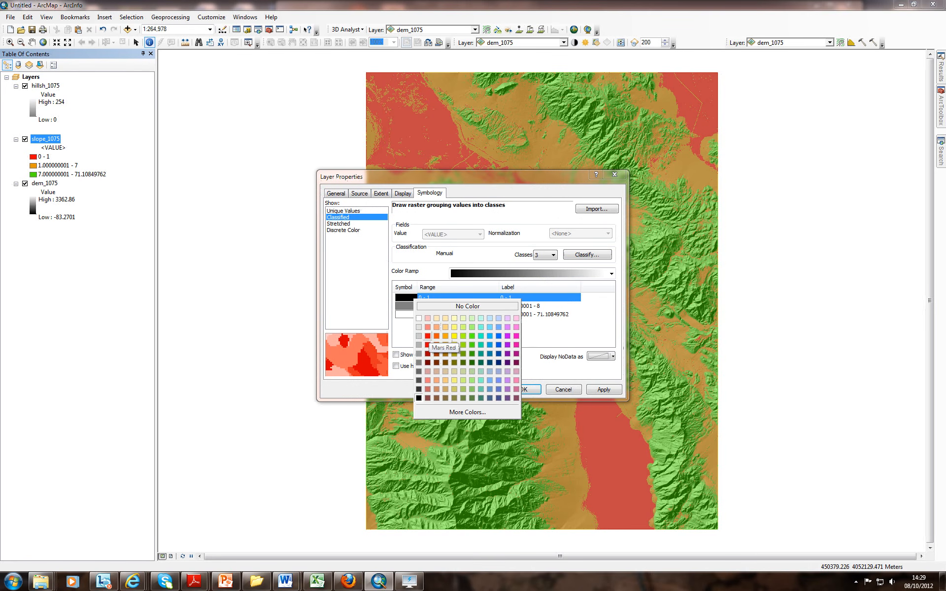
click(427, 336)
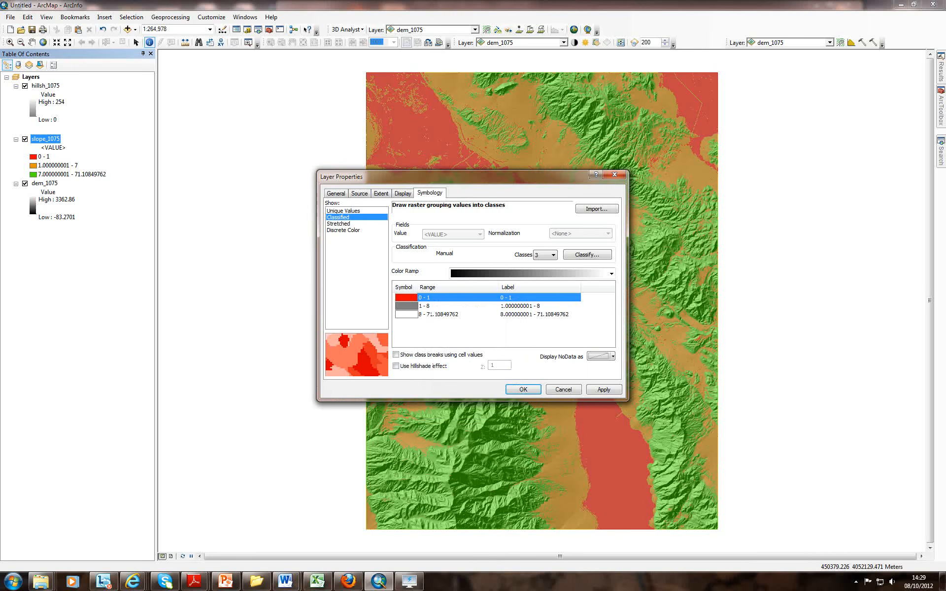
click(406, 305)
click(433, 344)
click(406, 315)
click(460, 345)
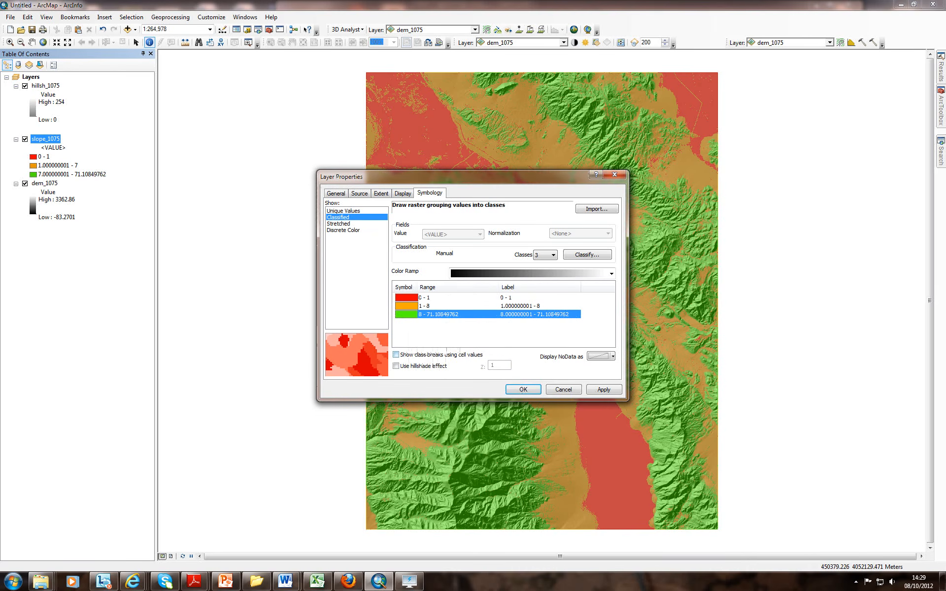
click(523, 389)
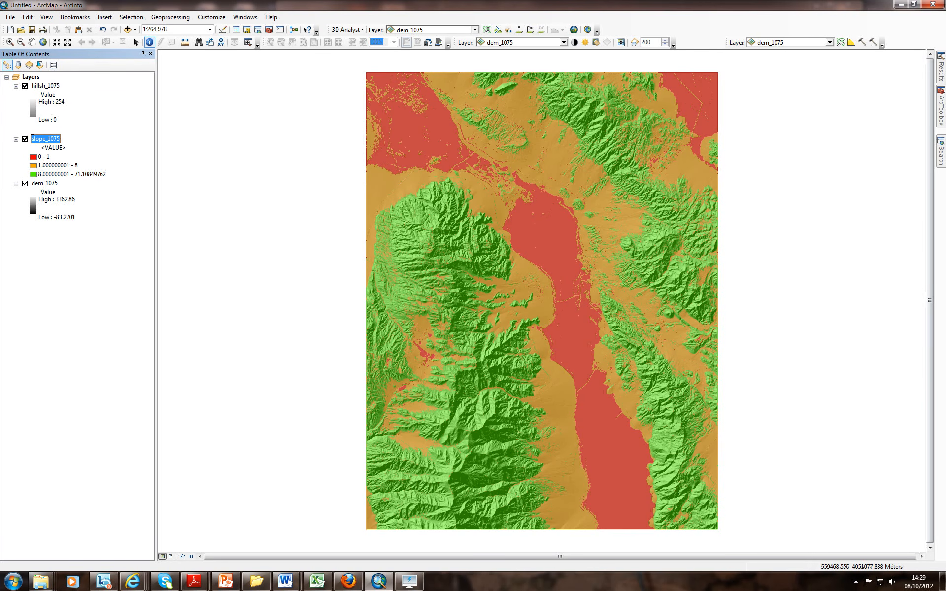
- Open the Spatial Analyst Reclassify tool and choose slope_1075 as the input raster
mouse_move(941, 109)
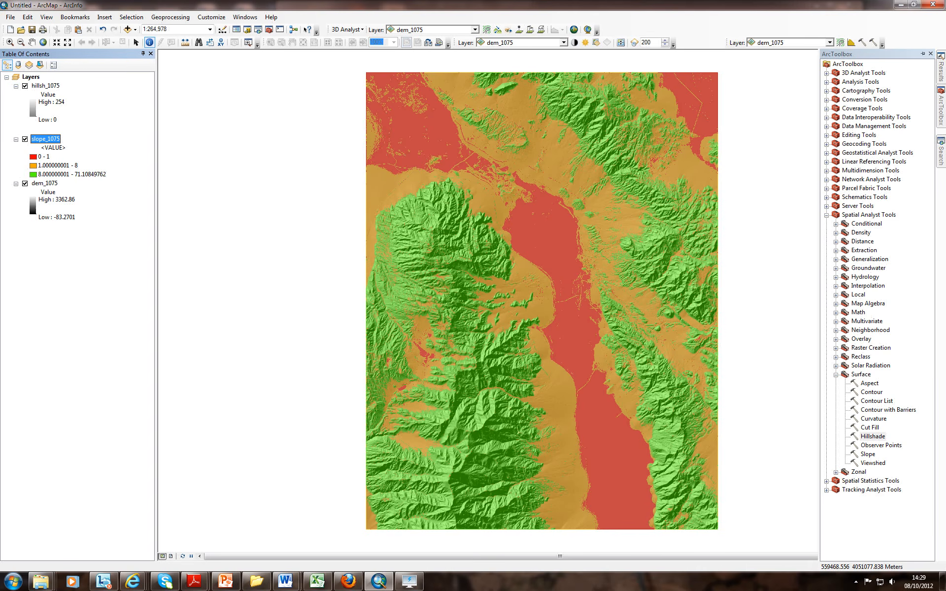
click(836, 357)
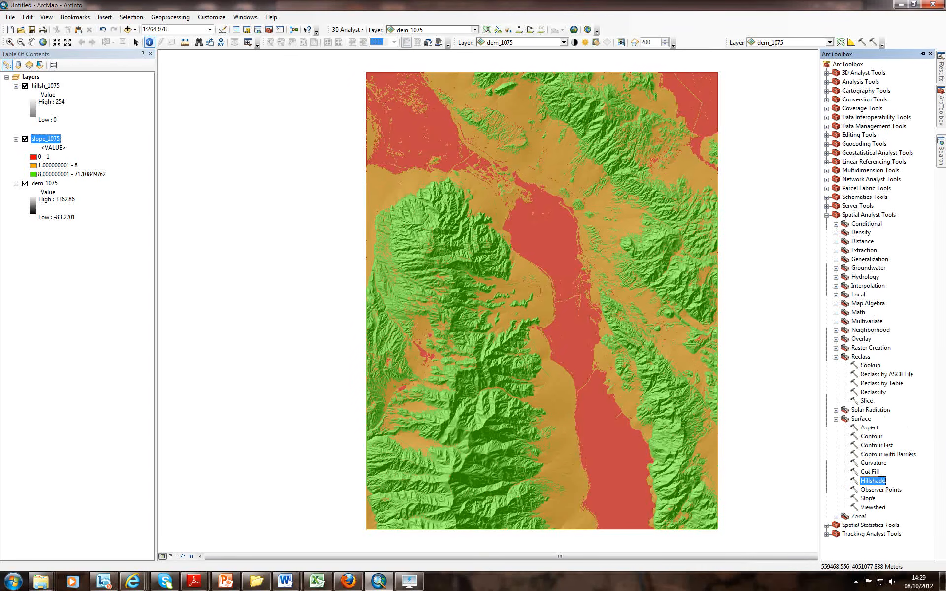
double_click(873, 392)
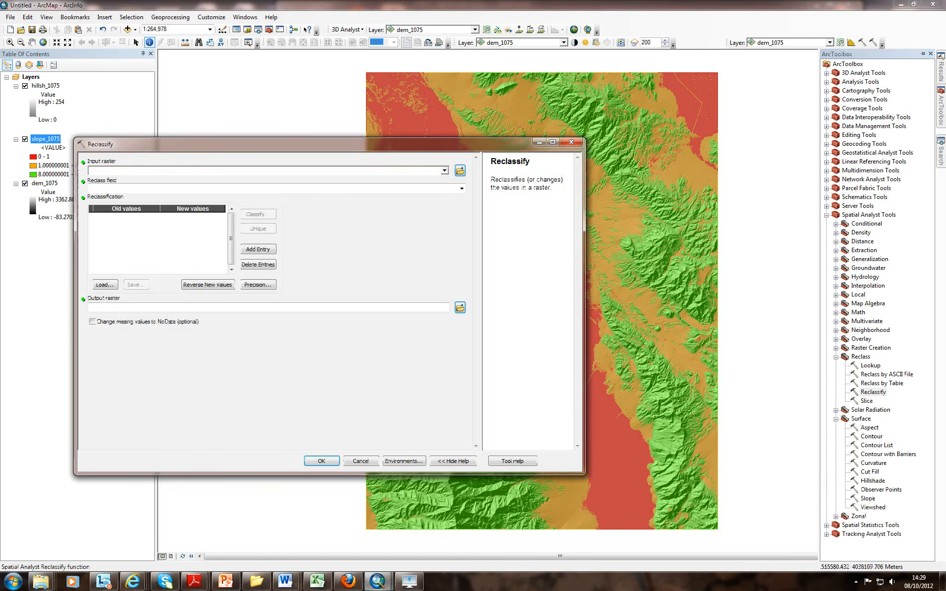
drag(296, 144, 376, 154)
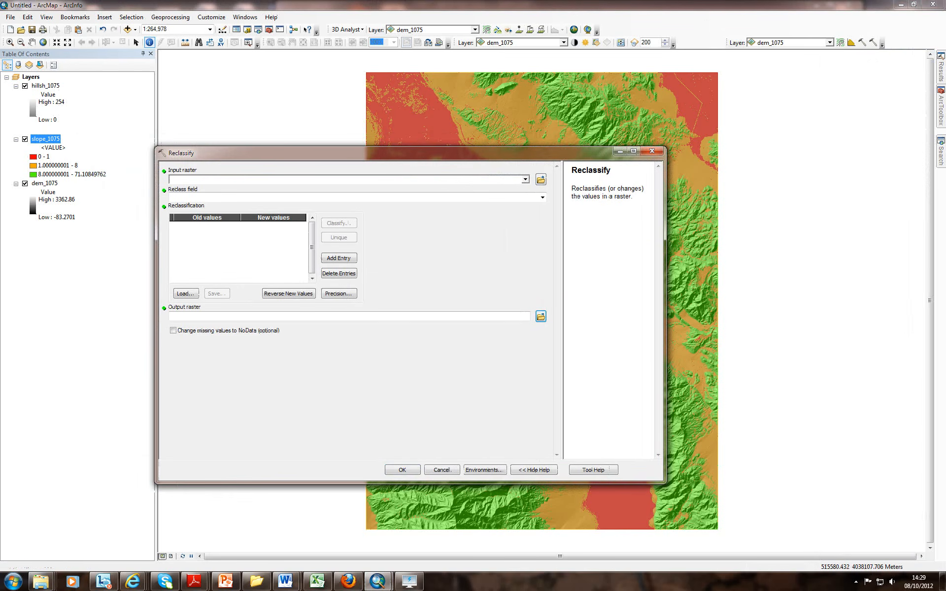
click(525, 179)
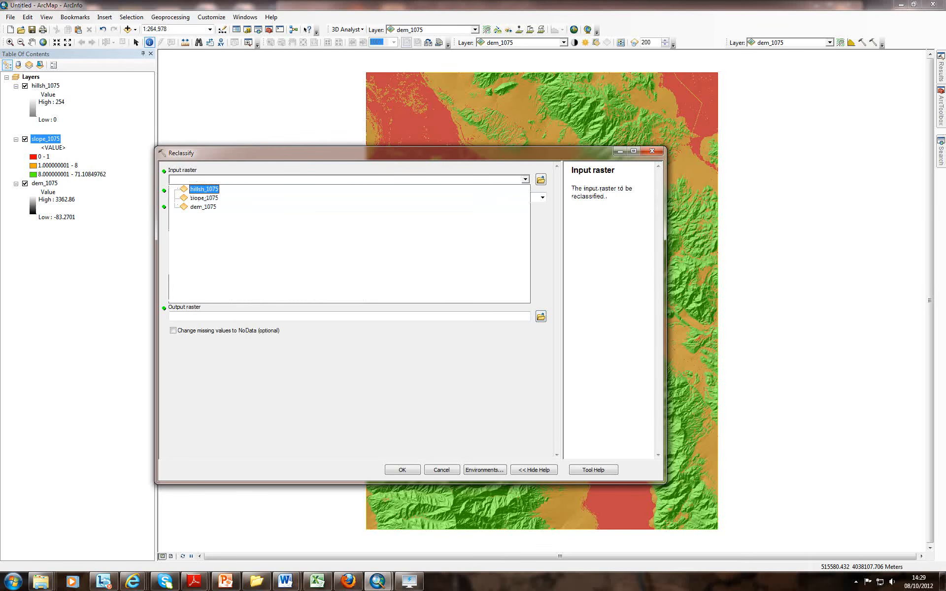
click(204, 198)
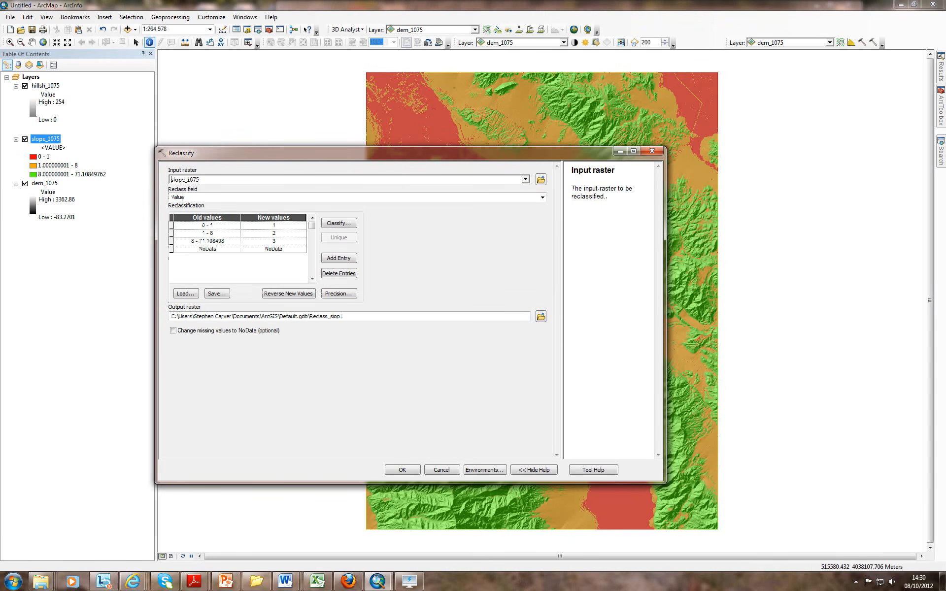
drag(246, 154, 339, 155)
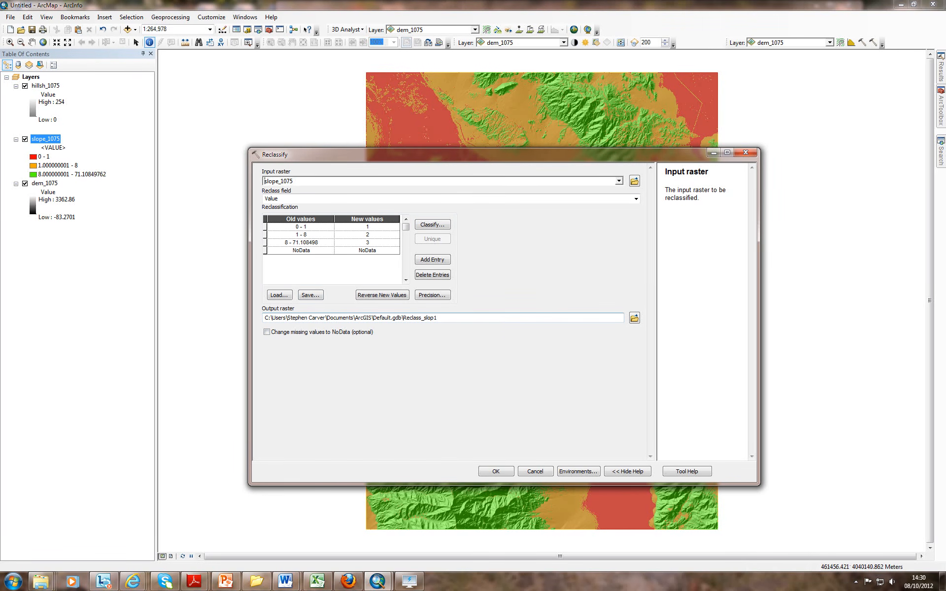
- Set the output raster to geom_1075 in the Geog1075_prac2 folder and run the reclassification
click(635, 318)
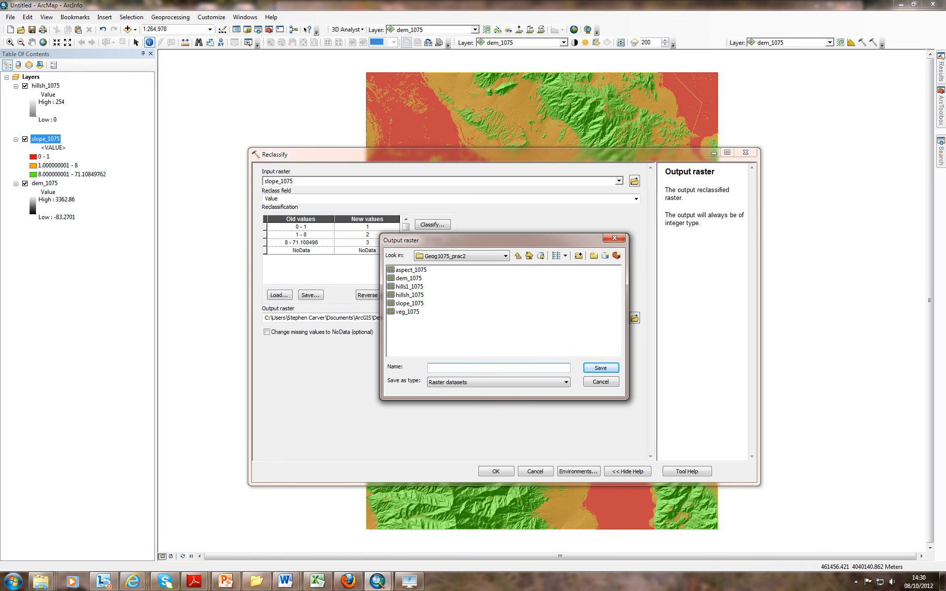
text(geog)
text(_10)
text(75)
key(Return)
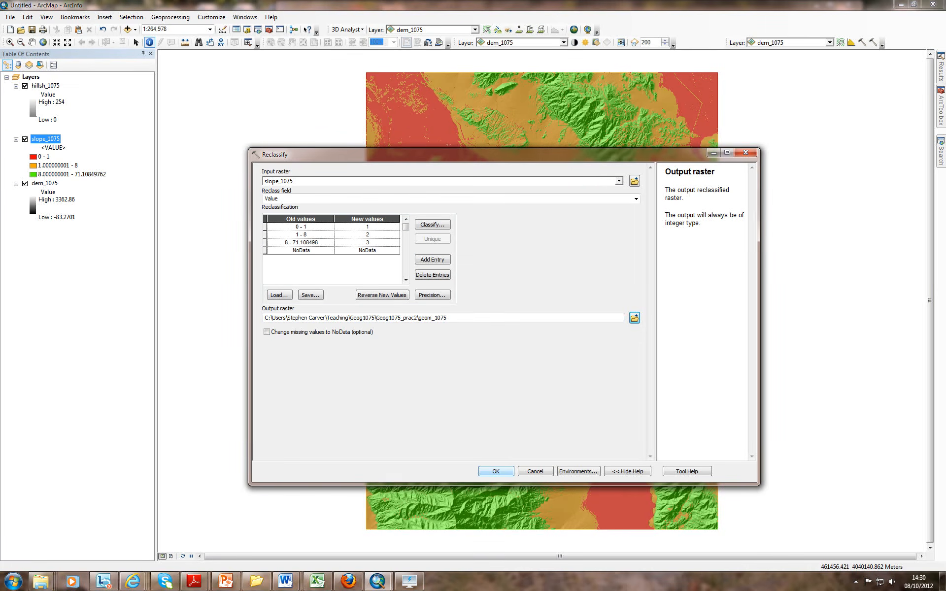
key(Return)
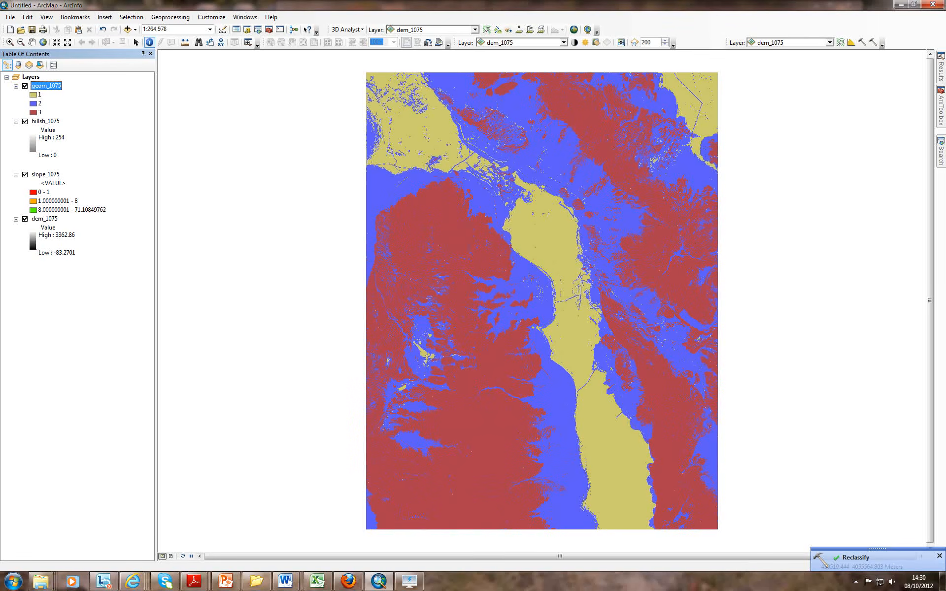
- Color geom_1075 class 1 red, class 2 orange and class 3 green, and move the hillsh_1075 layer above it
right_click(33, 95)
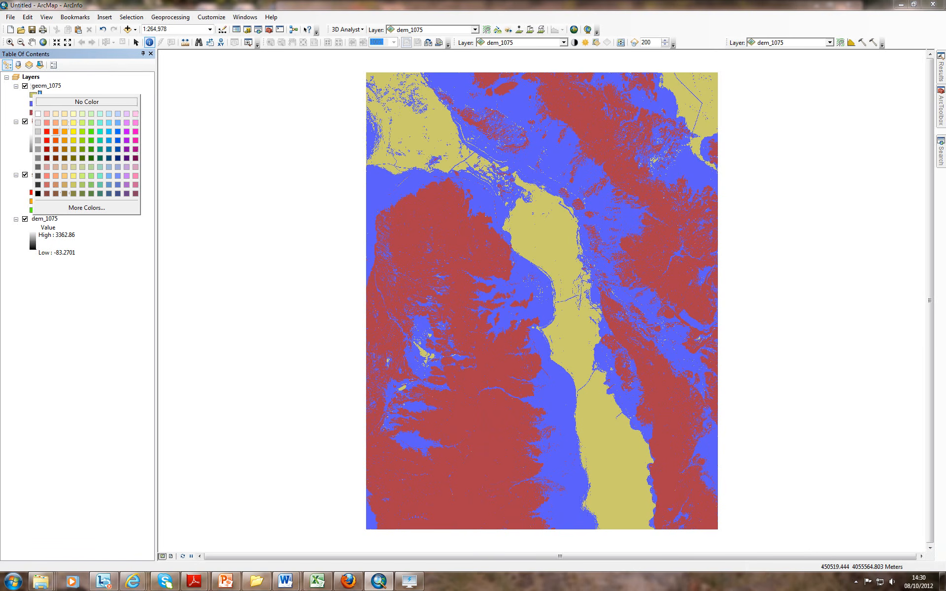
click(47, 132)
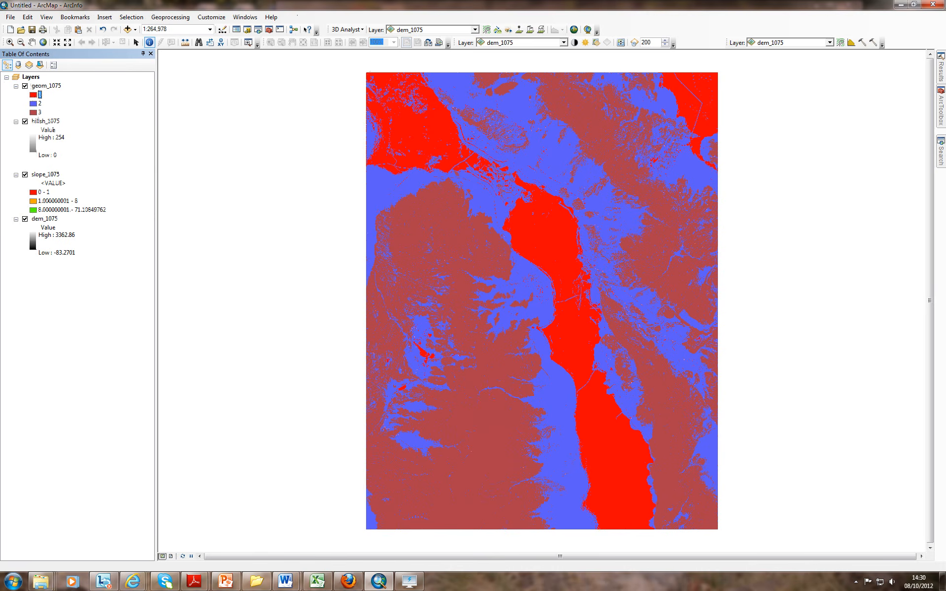
right_click(33, 103)
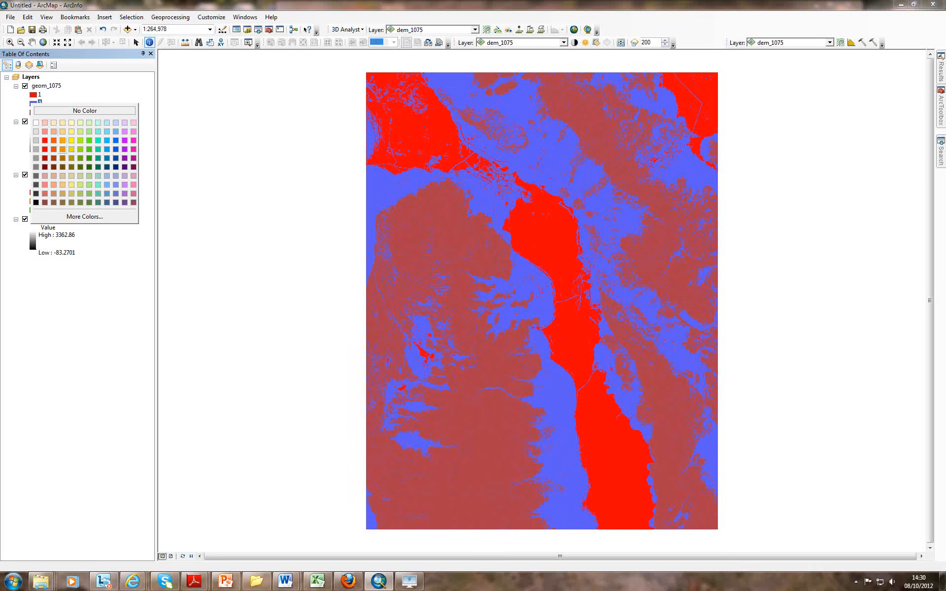
click(62, 149)
right_click(33, 112)
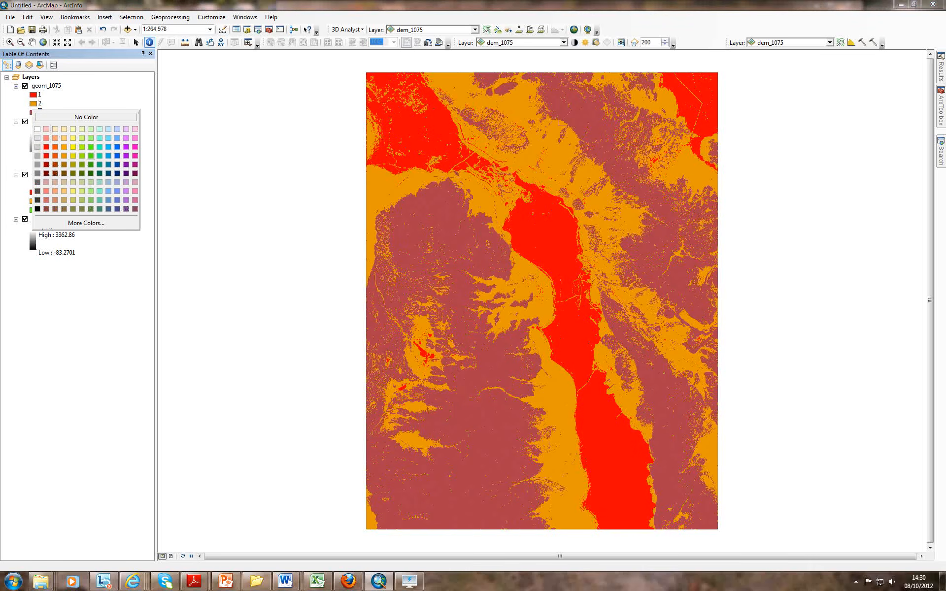
click(91, 156)
drag(46, 121, 45, 82)
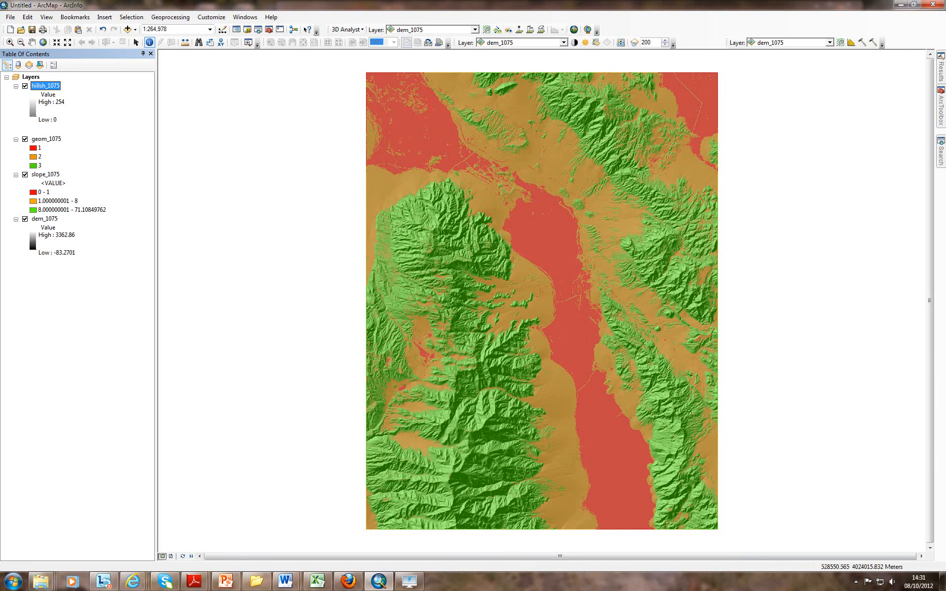
click(409, 581)
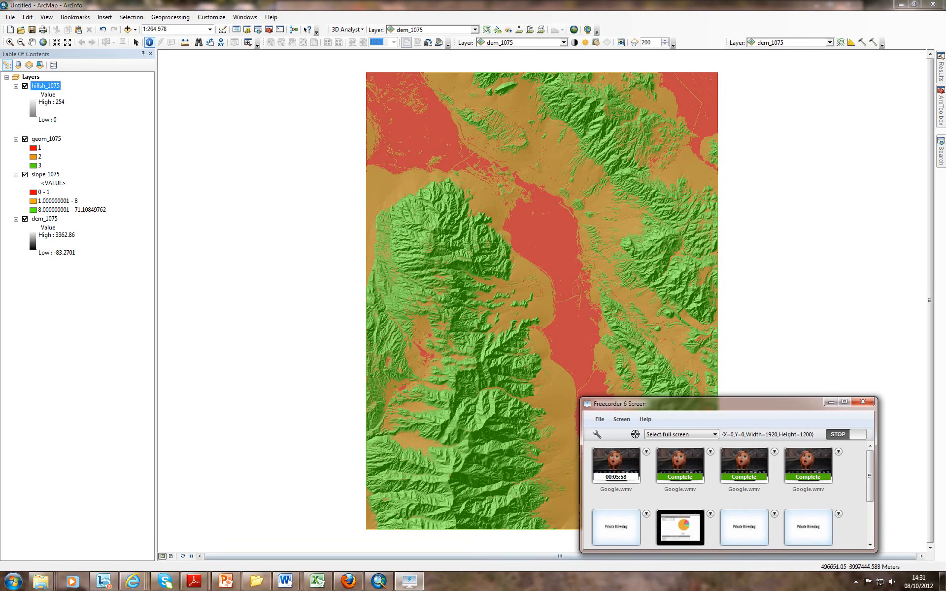